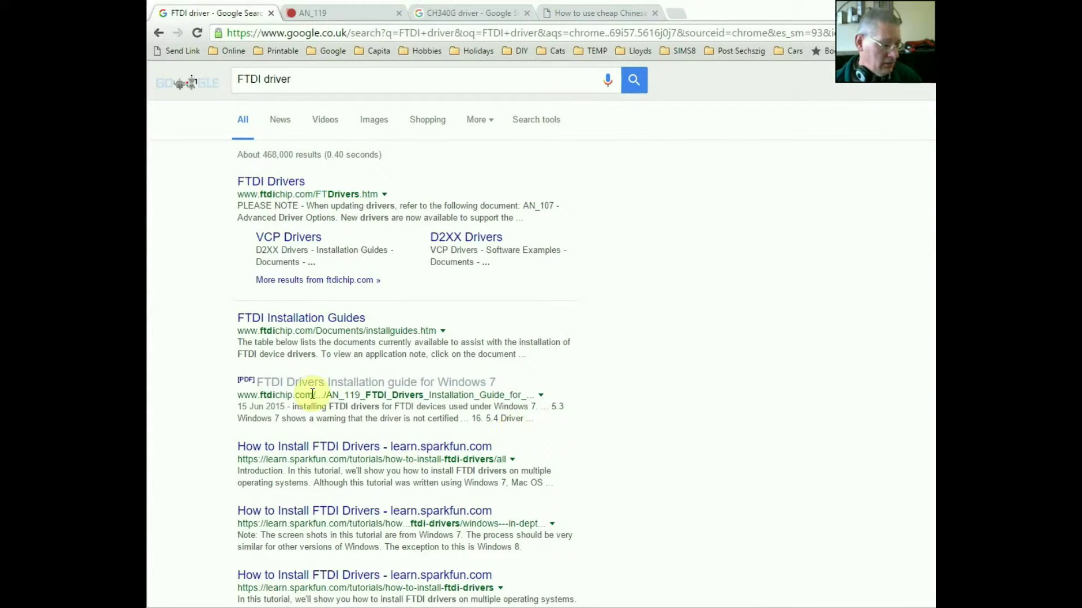
# - Open the 'FTDI Drivers Installation guide for Windows 7' PDF from the FTDI driver results
pyautogui.click(274, 390)
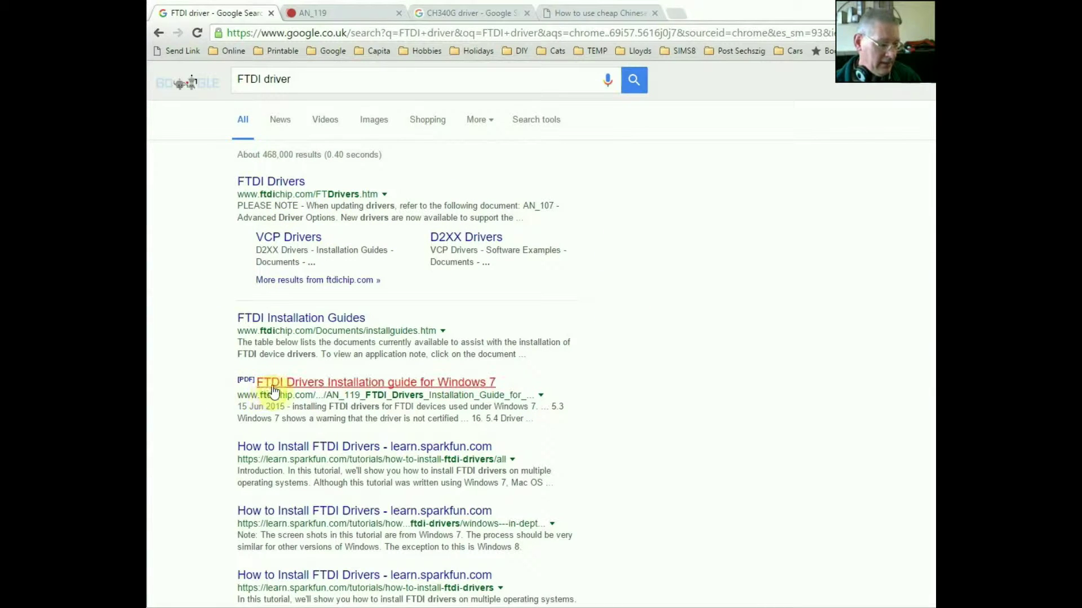
pyautogui.click(455, 390)
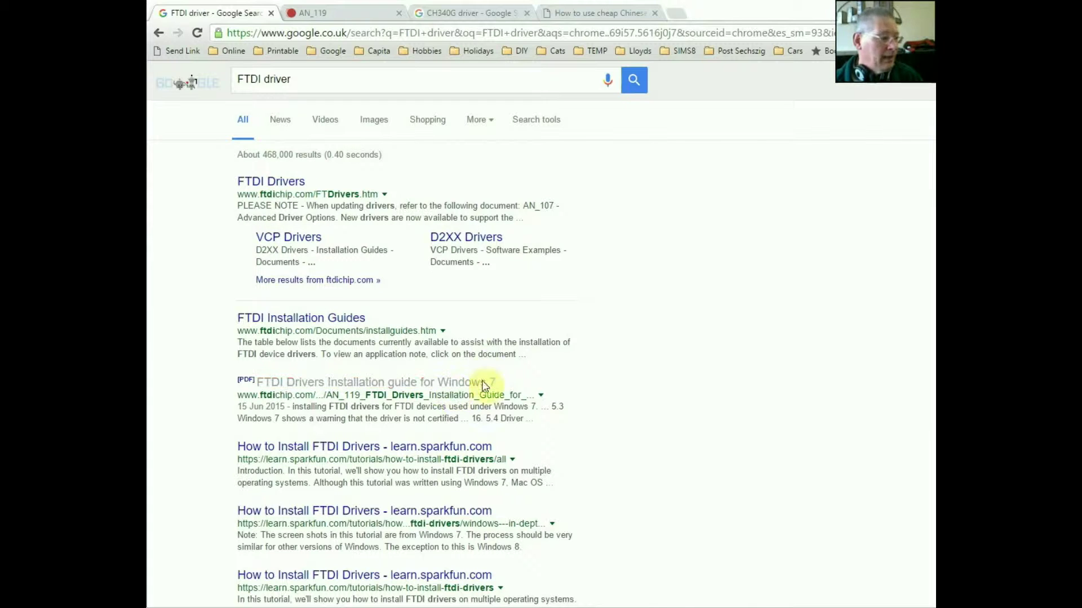
pyautogui.click(319, 392)
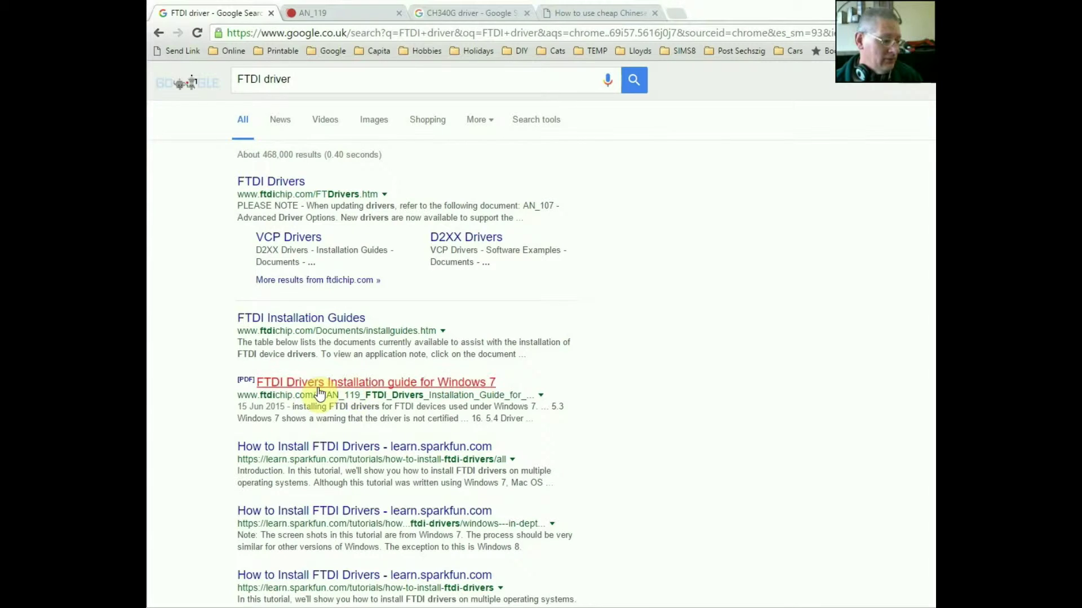
# - Read the AN_119 PDF down to its page 7 Device Manager steps, then return to the CH340G results
pyautogui.click(358, 18)
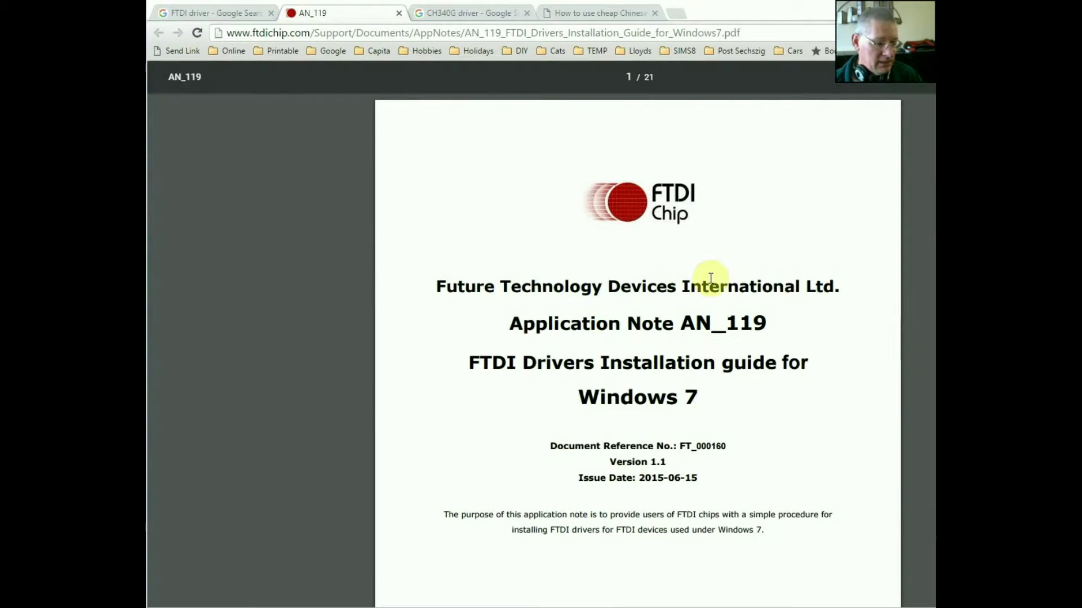
pyautogui.scroll(-10, 708, 346)
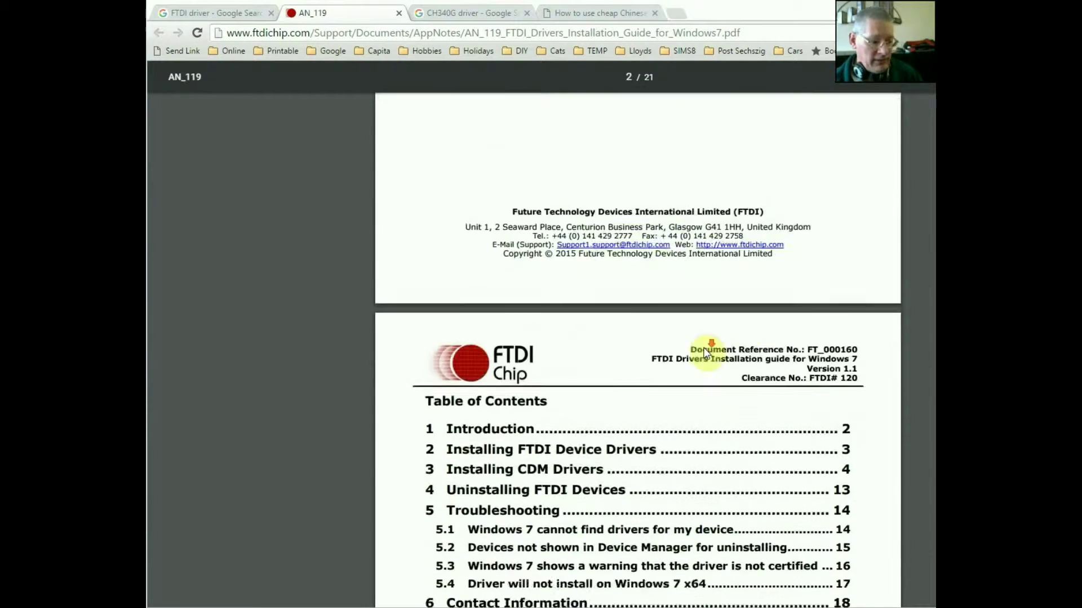
pyautogui.scroll(-1, 647, 327)
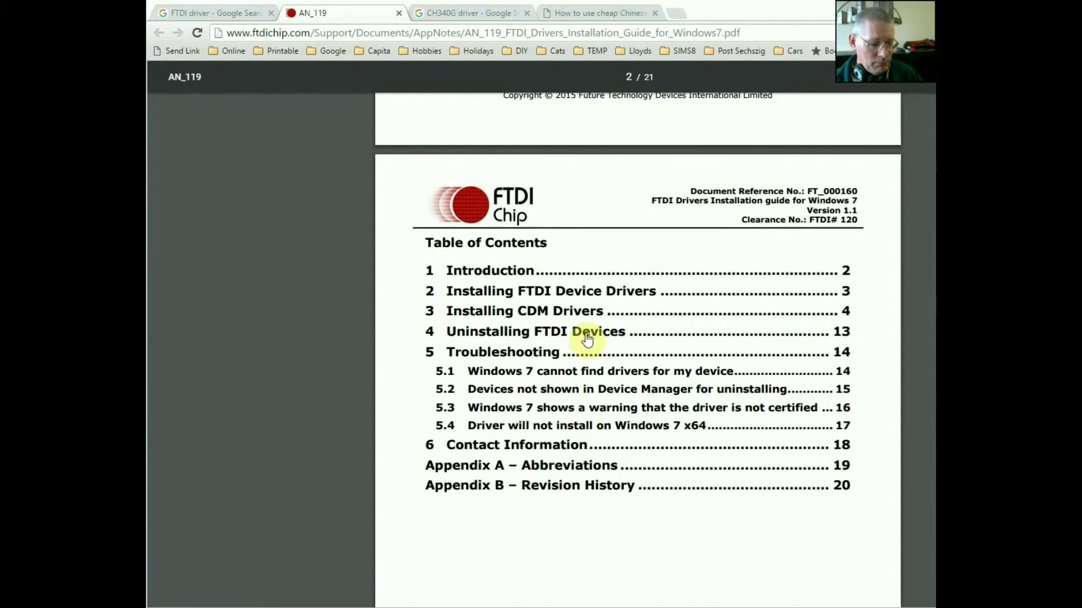
pyautogui.scroll(-20, 674, 430)
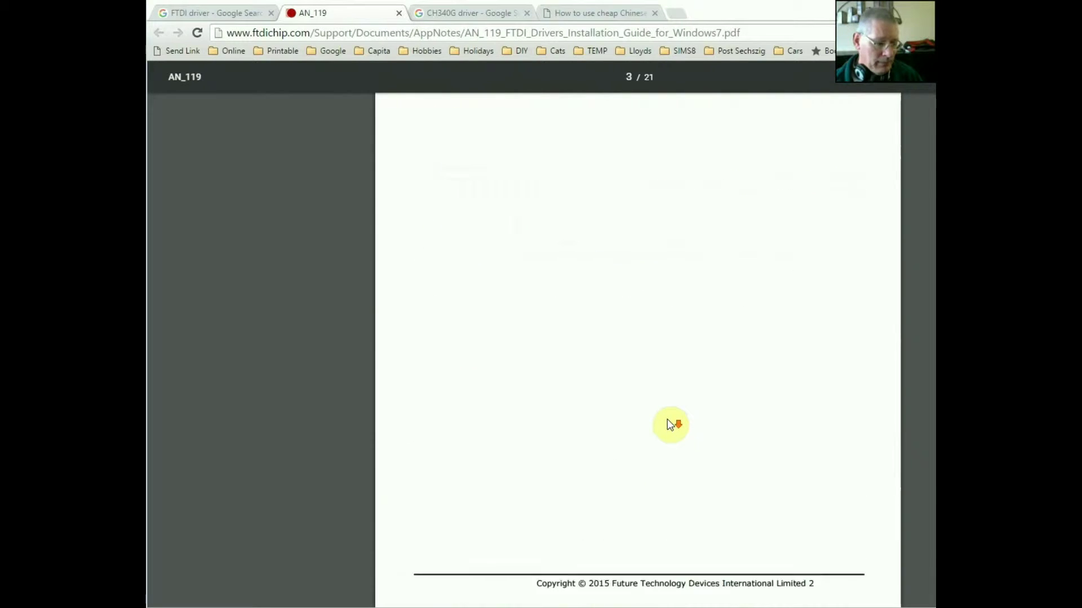
pyautogui.scroll(-12, 671, 422)
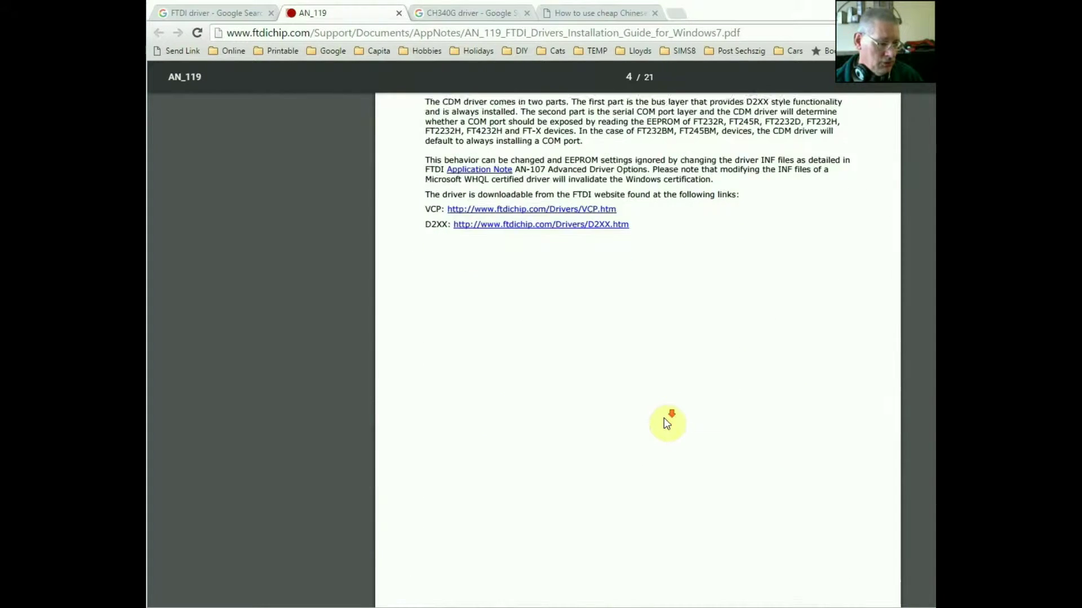
pyautogui.scroll(-8, 665, 424)
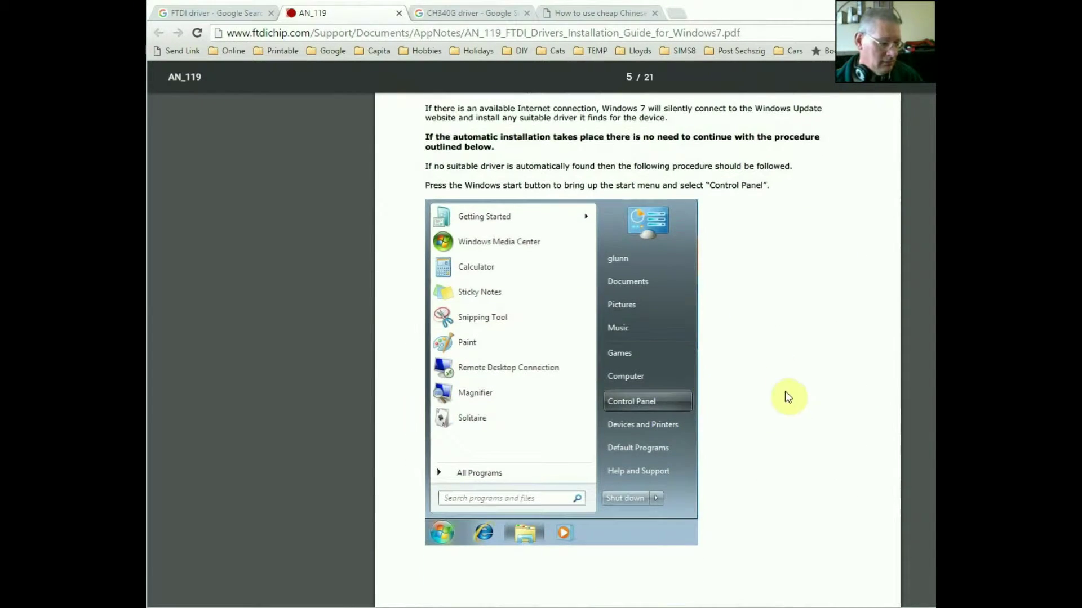
pyautogui.scroll(-12, 783, 413)
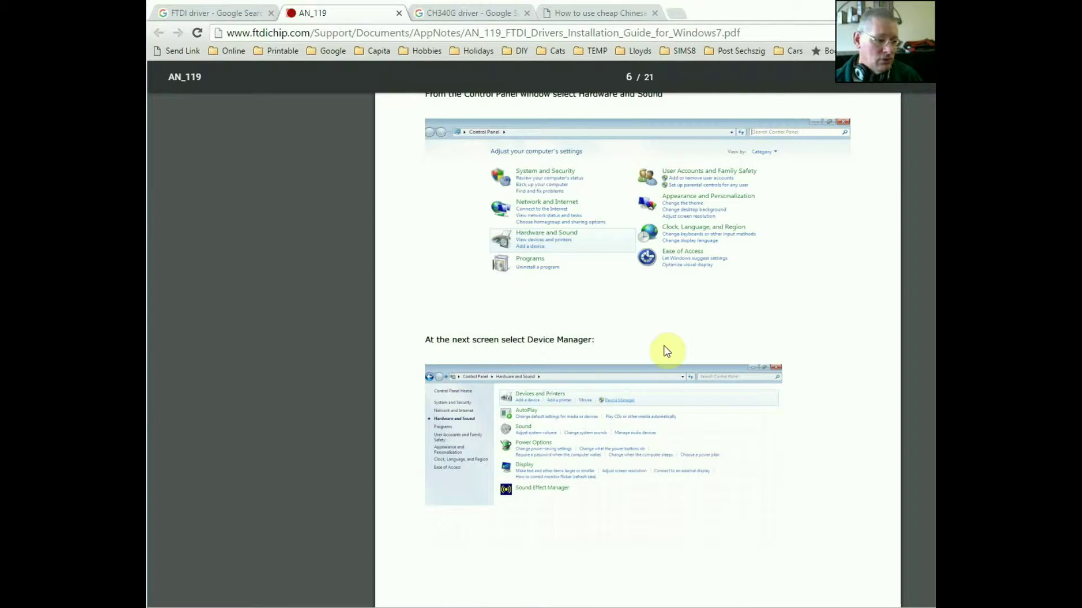
pyautogui.scroll(-9, 654, 364)
pyautogui.scroll(-3, 654, 365)
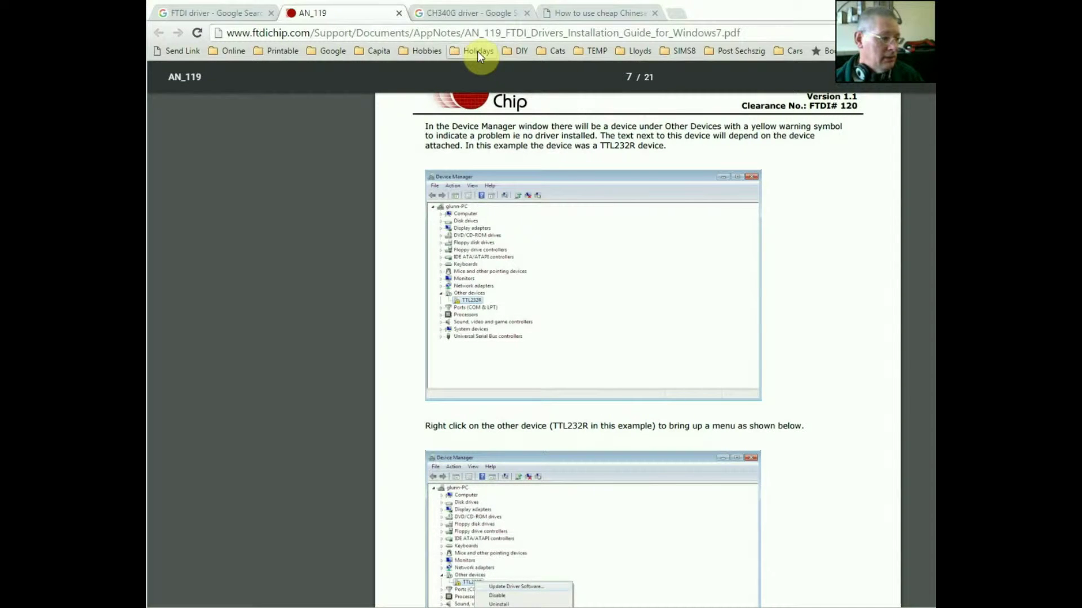
pyautogui.click(460, 12)
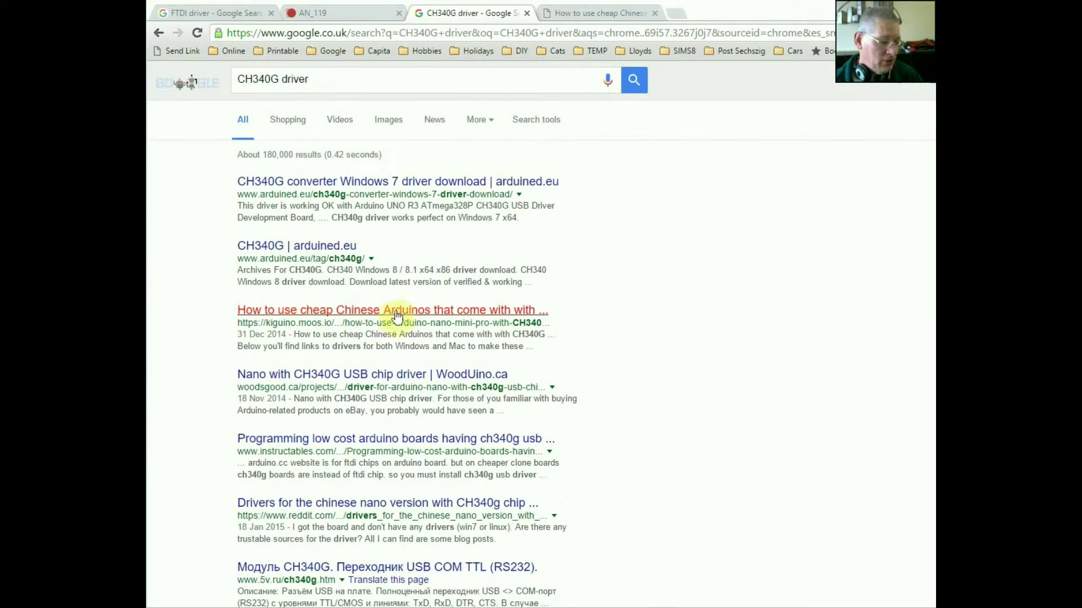
# - Review the 'How to use cheap Chinese Arduinos' article's Windows CH340G driver links, then return to its top
pyautogui.click(565, 13)
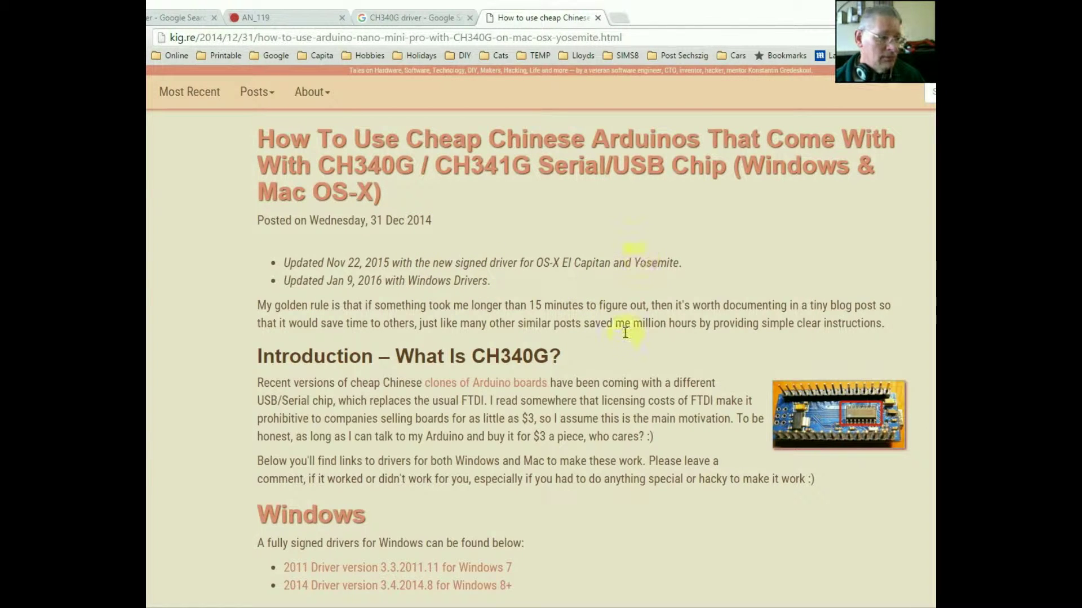
pyautogui.scroll(-1, 653, 282)
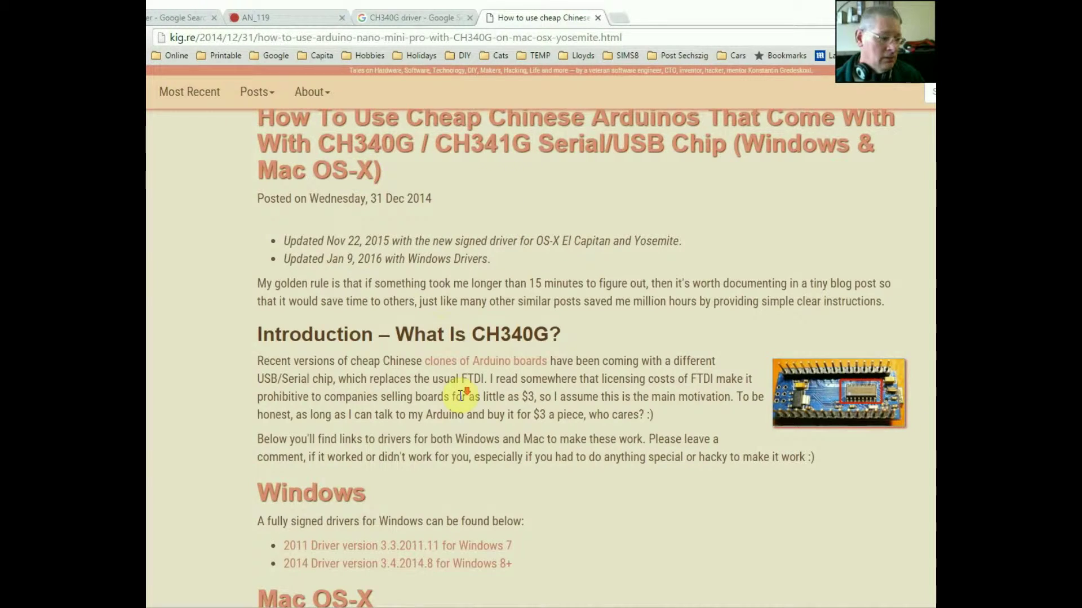
pyautogui.scroll(-4, 462, 395)
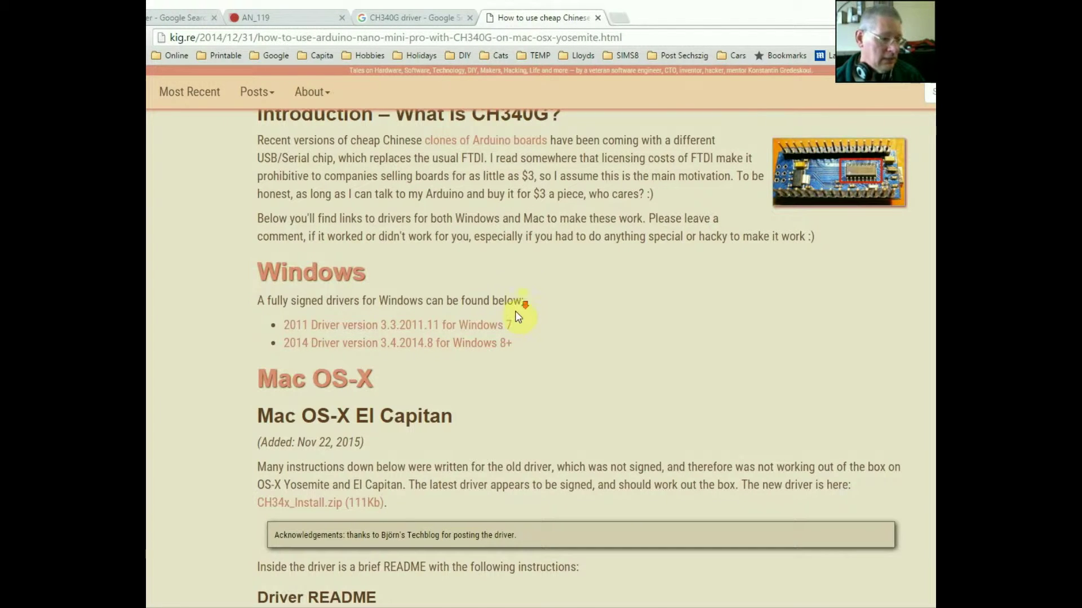
pyautogui.scroll(-4, 524, 298)
pyautogui.scroll(8, 512, 316)
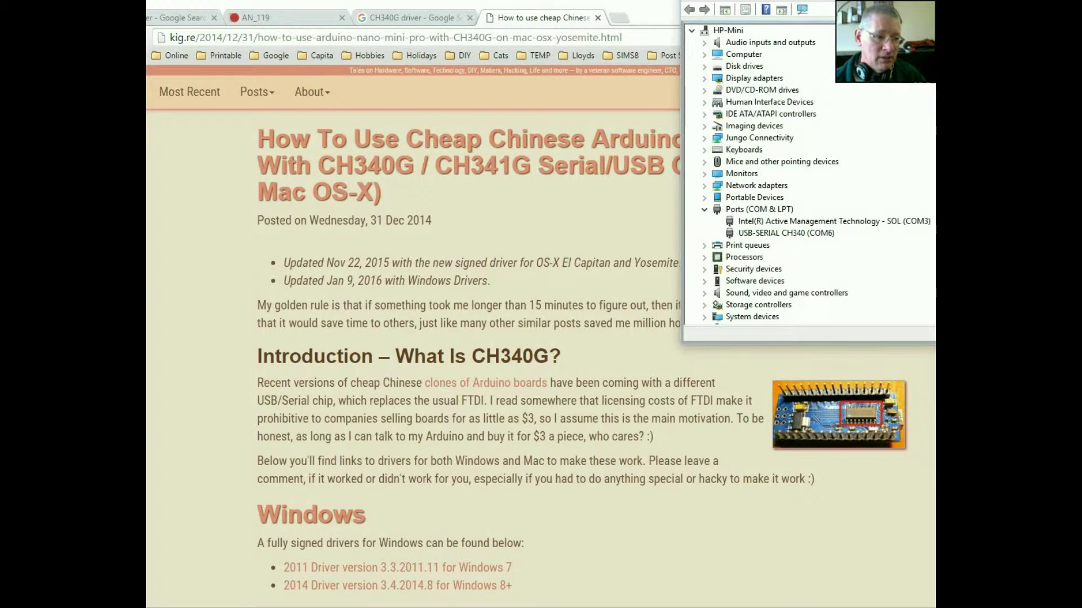
# - Centre Device Manager and re-expand Ports (COM & LPT) to show USB-SERIAL CH340 on COM6
pyautogui.moveTo(733, 5); pyautogui.dragTo(404, 111)
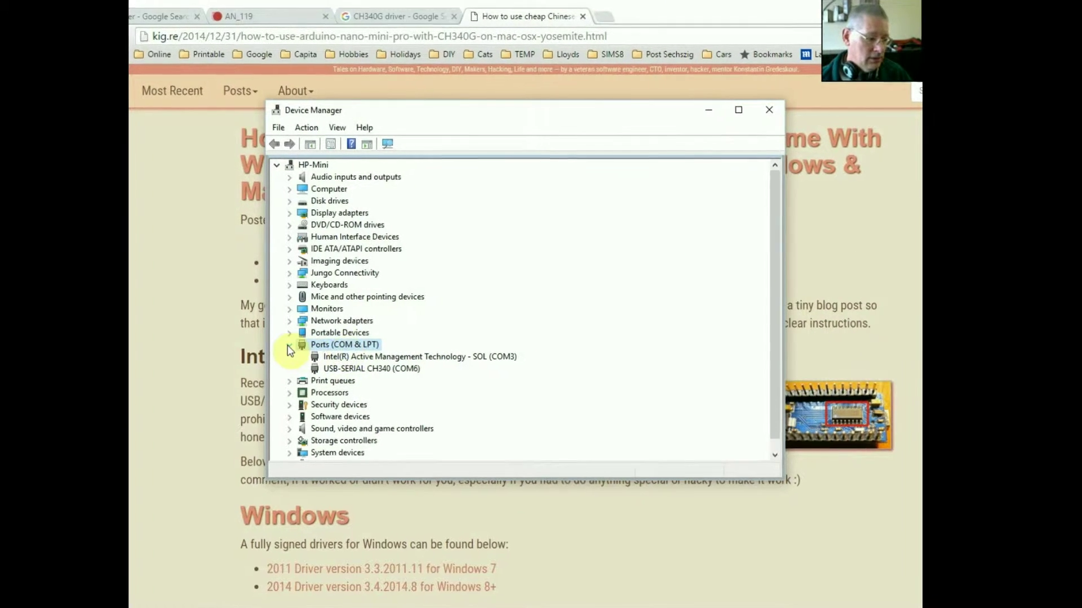
pyautogui.click(305, 345)
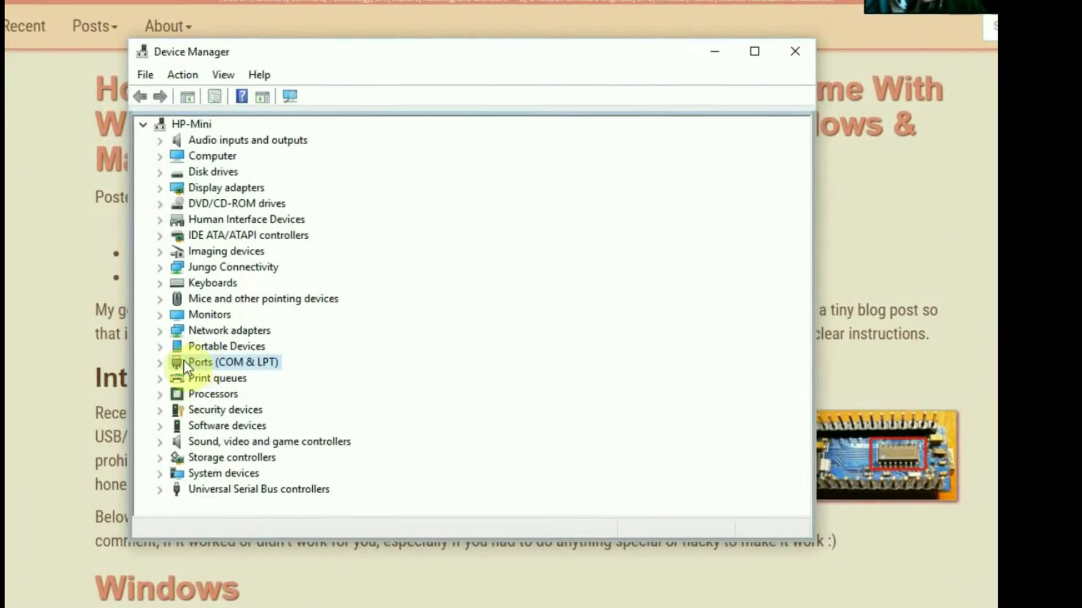
pyautogui.click(167, 361)
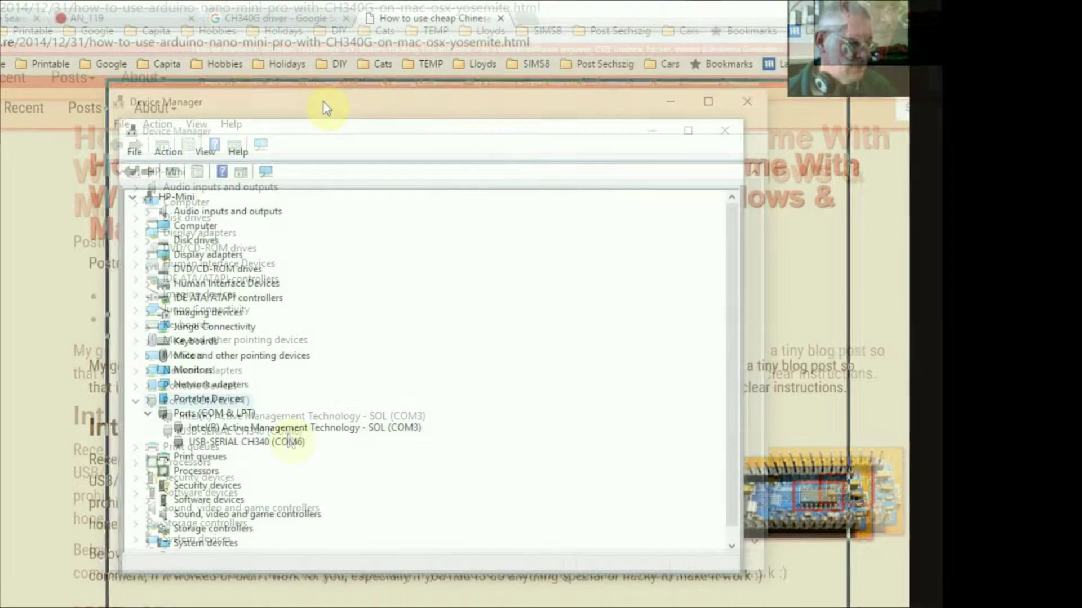
# - Check in Arduino IDE's Tools > Port menu that COM6 is the selected port
pyautogui.click(323, 100)
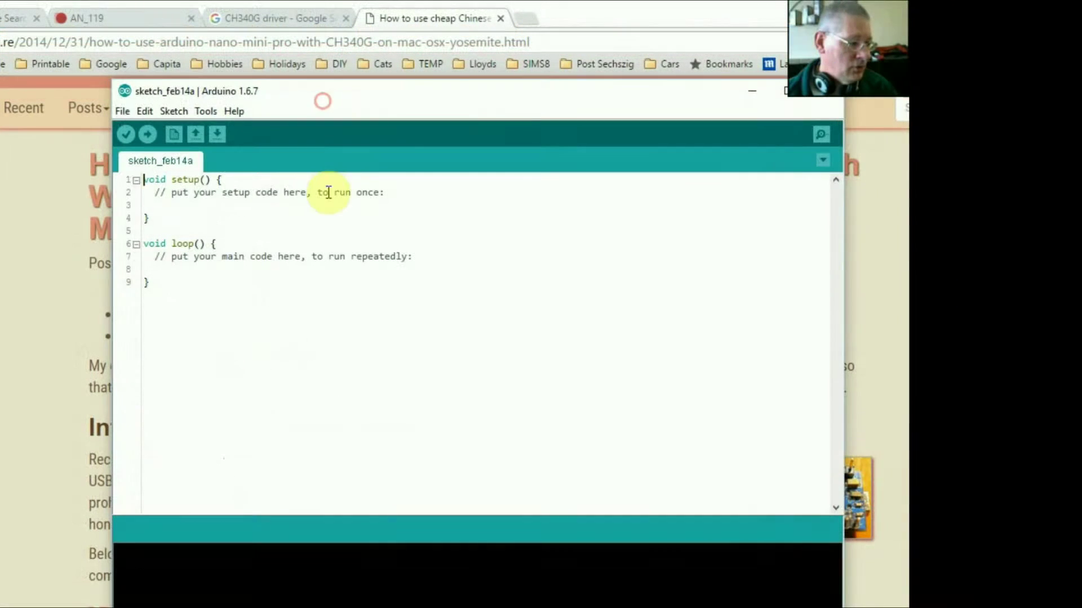
pyautogui.click(201, 111)
pyautogui.moveTo(261, 248)
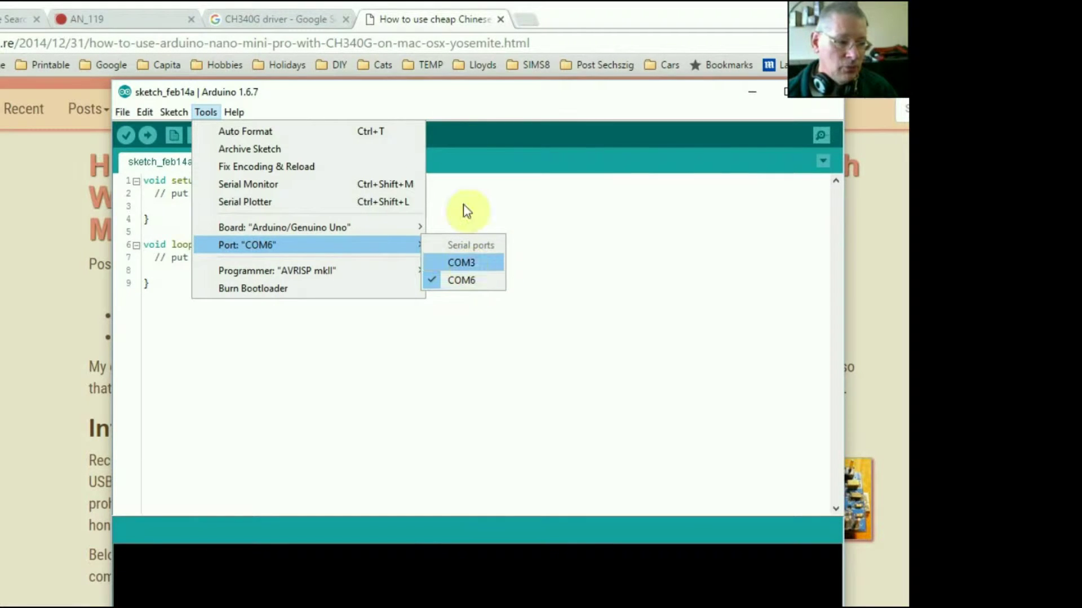
# - Place the Arduino window beside Device Manager, recheck COM6 against the CH340 entry, then return to Device Manager
pyautogui.moveTo(449, 96); pyautogui.dragTo(651, 282)
pyautogui.moveTo(741, 225); pyautogui.dragTo(741, 224)
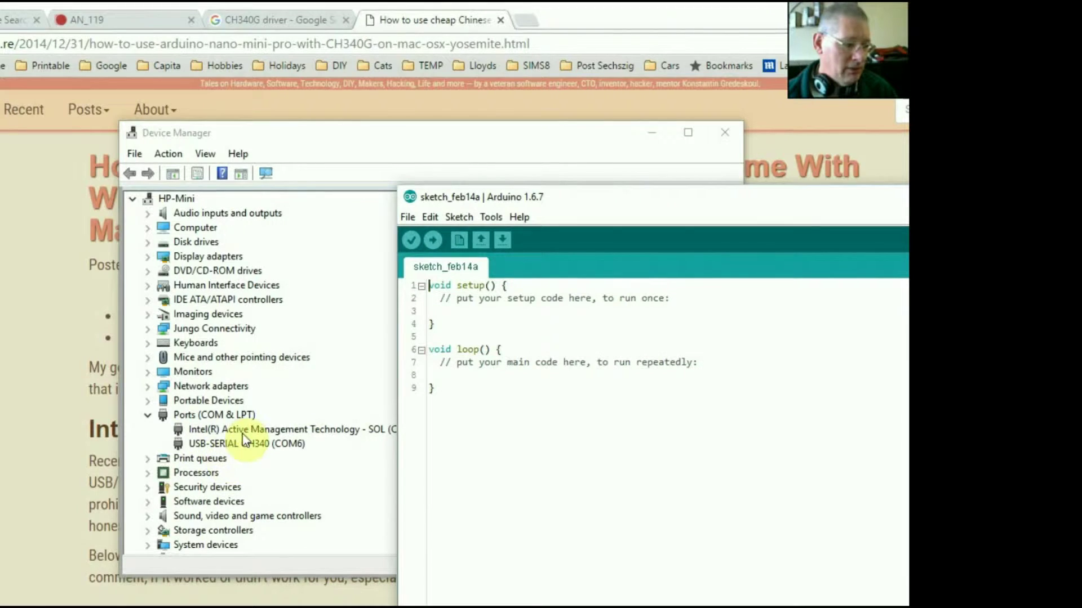
pyautogui.moveTo(503, 201); pyautogui.dragTo(566, 195)
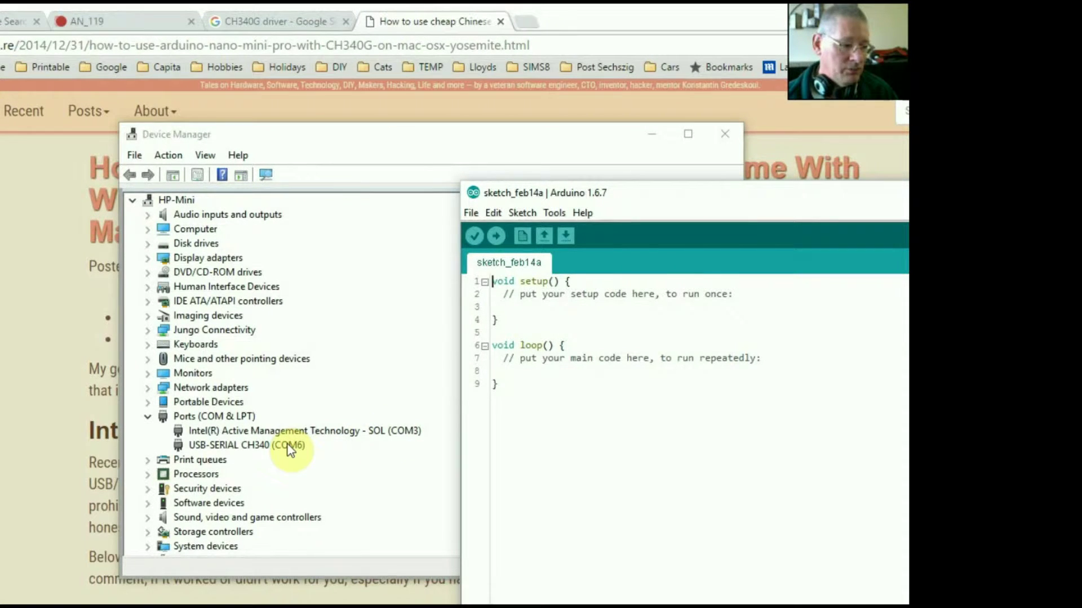
pyautogui.click(554, 213)
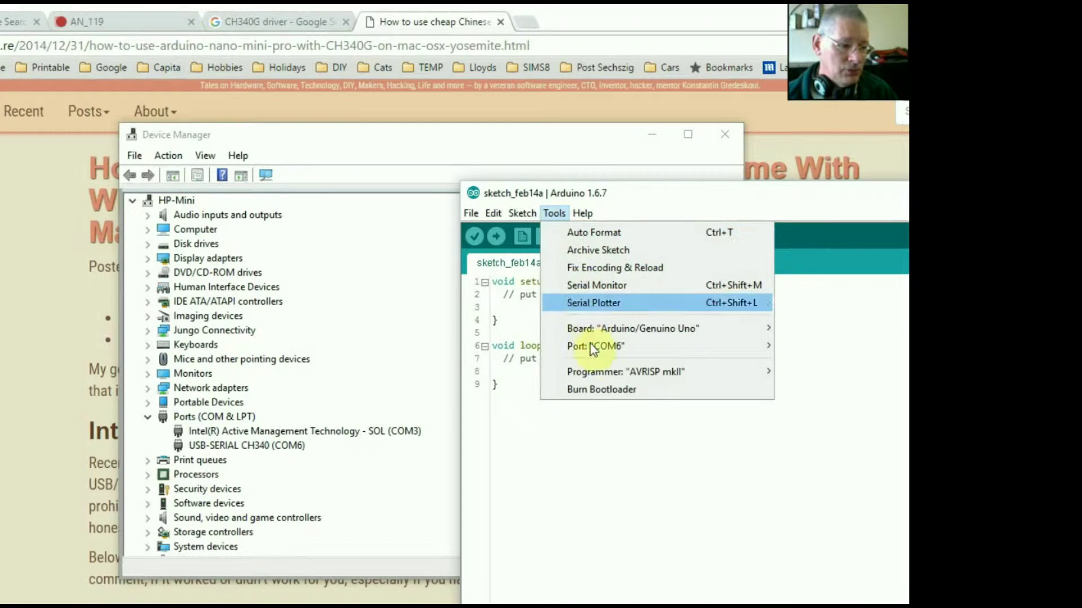
pyautogui.moveTo(607, 353)
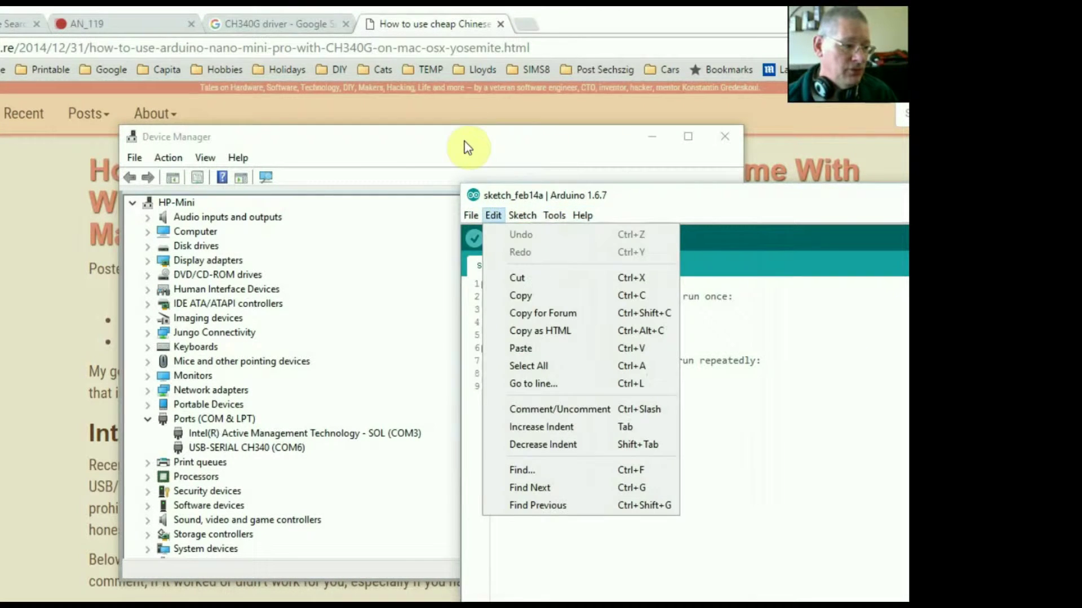
pyautogui.click(466, 147)
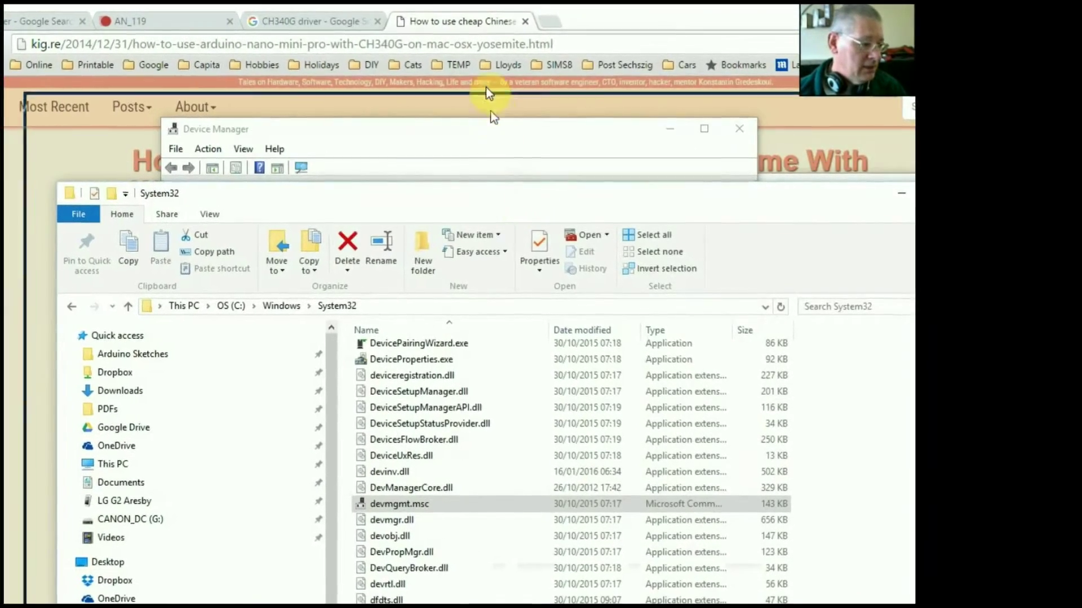
# - Maximise Explorer, go to C:\Windows\System32 and select devmgmt.msc
pyautogui.press('super+shift+Up')
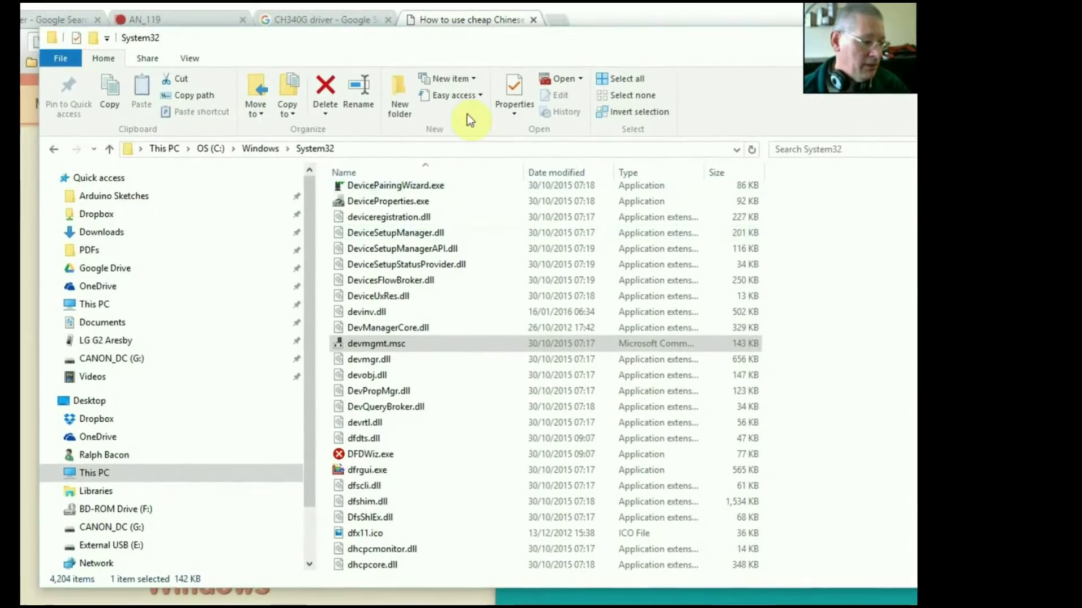
pyautogui.click(260, 148)
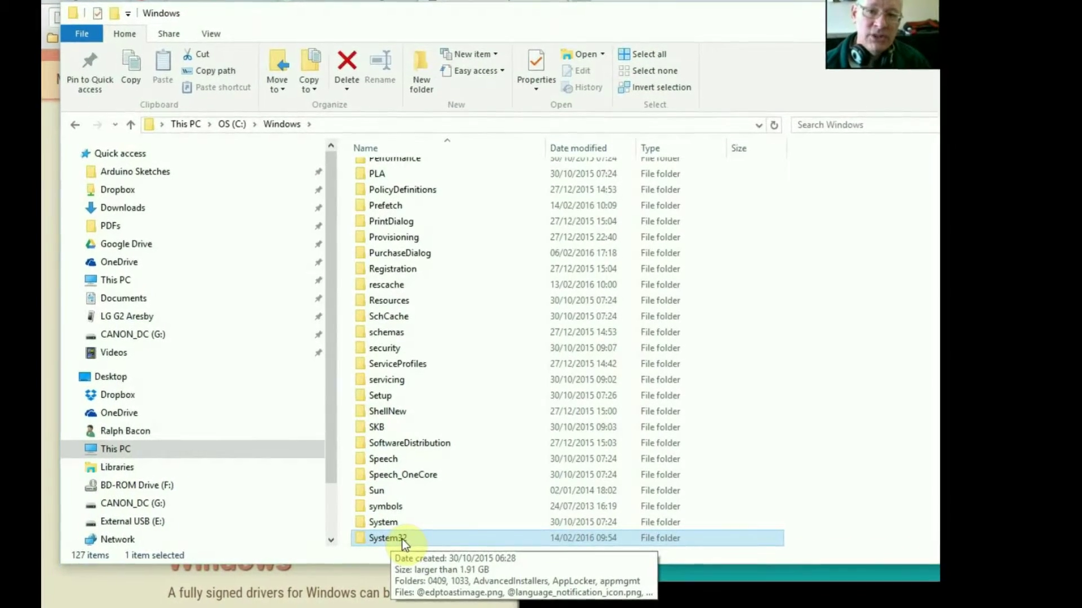
pyautogui.doubleClick(401, 539)
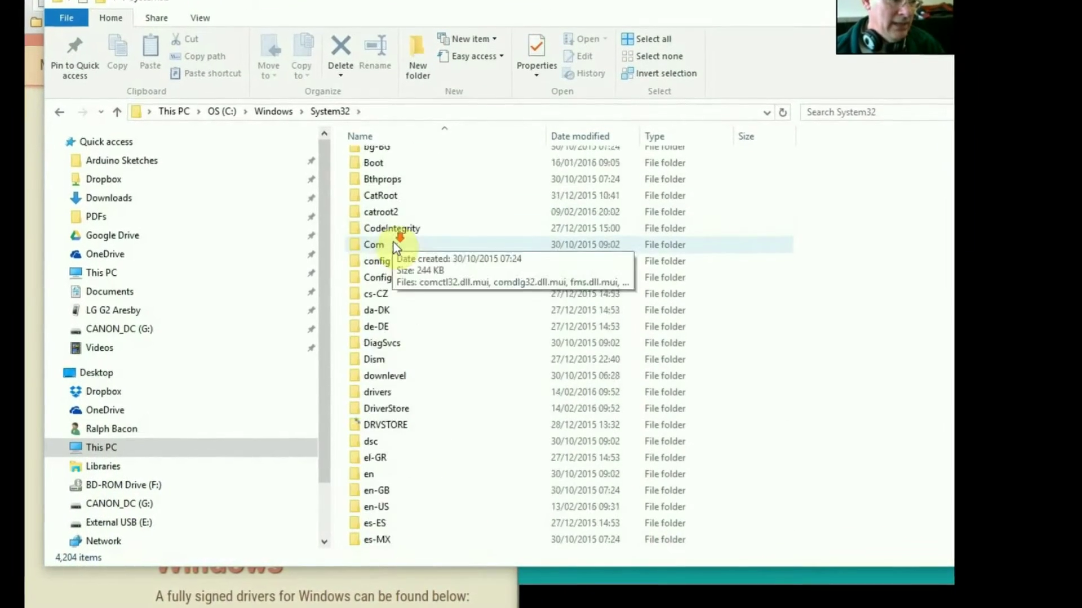
pyautogui.scroll(-20, 394, 248)
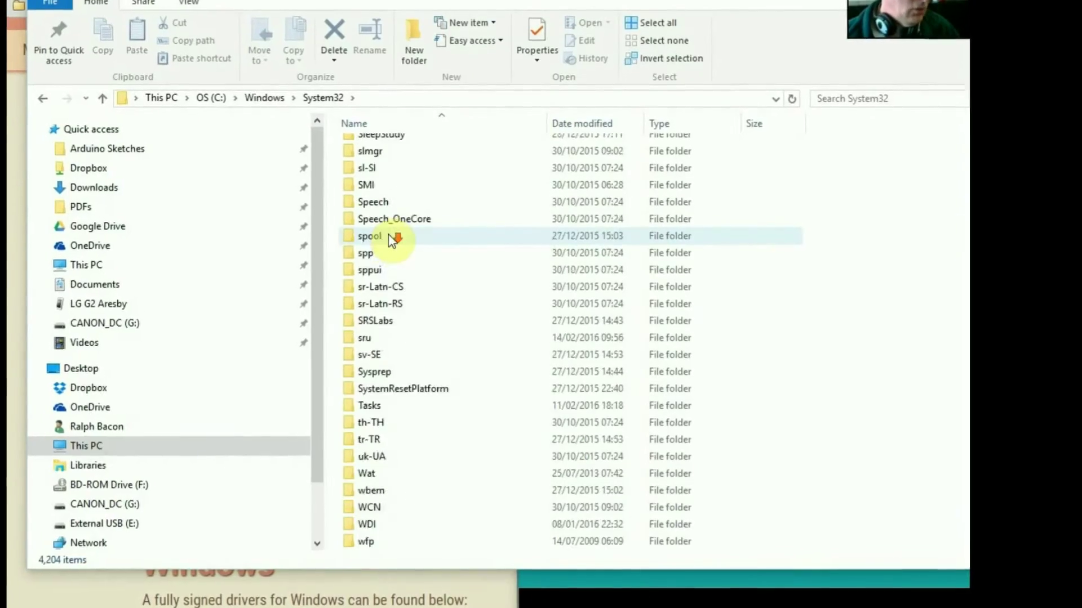
pyautogui.scroll(-20, 388, 234)
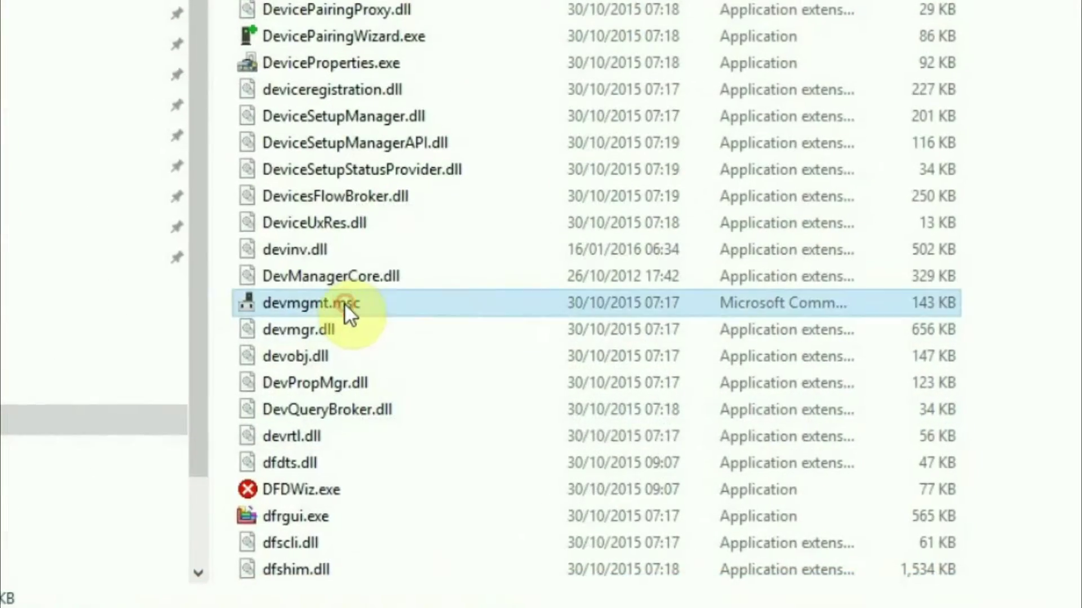
pyautogui.click(339, 307)
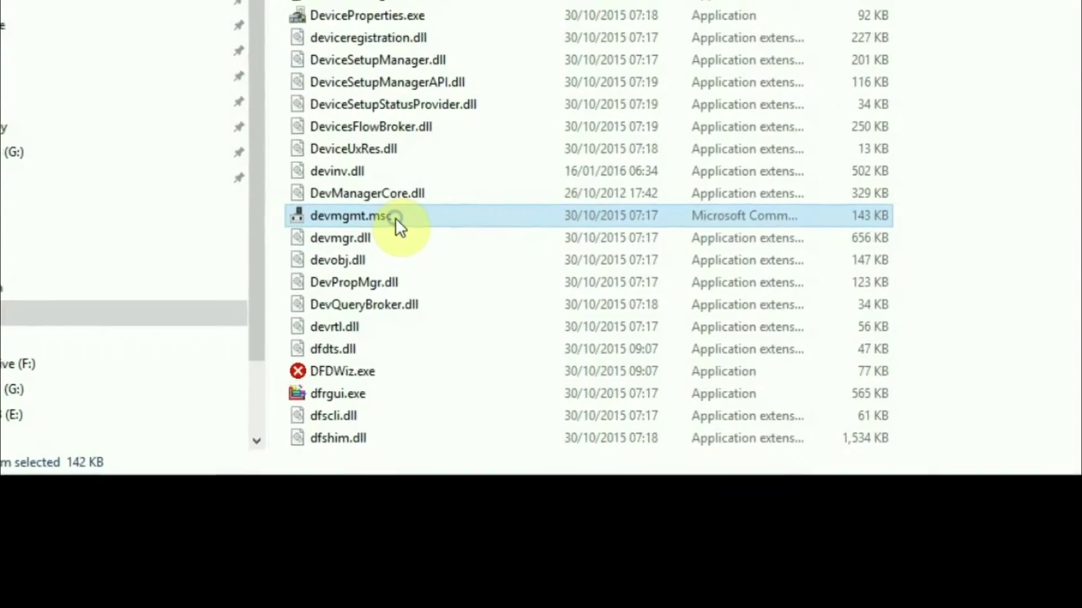
# - Right-drag devmgmt.msc onto the desktop and create a shortcut there
pyautogui.moveTo(401, 219); pyautogui.dragTo(555, 579)
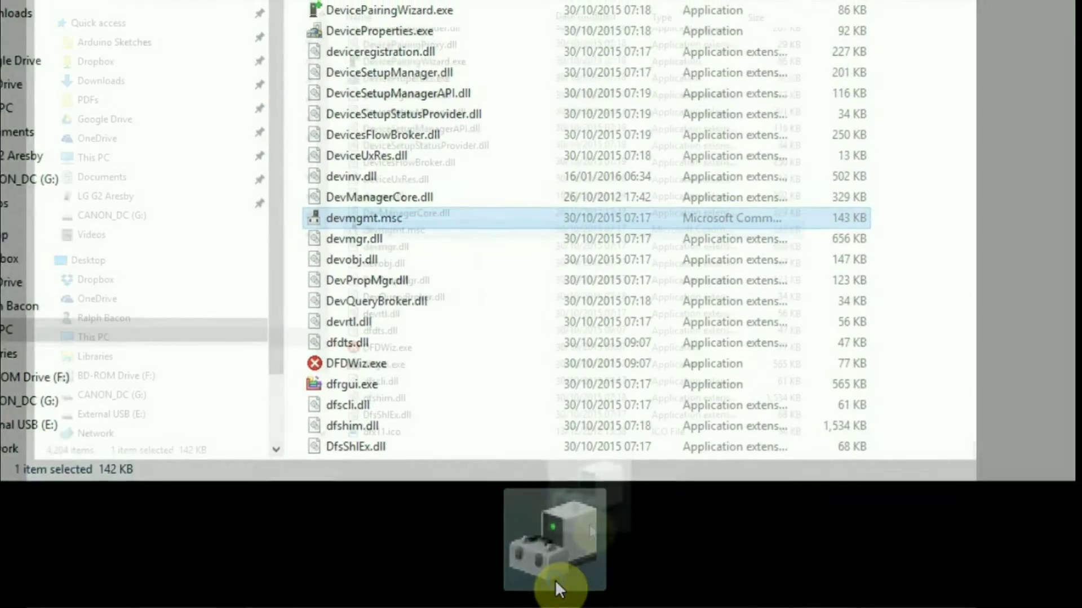
pyautogui.moveTo(556, 579); pyautogui.dragTo(555, 580)
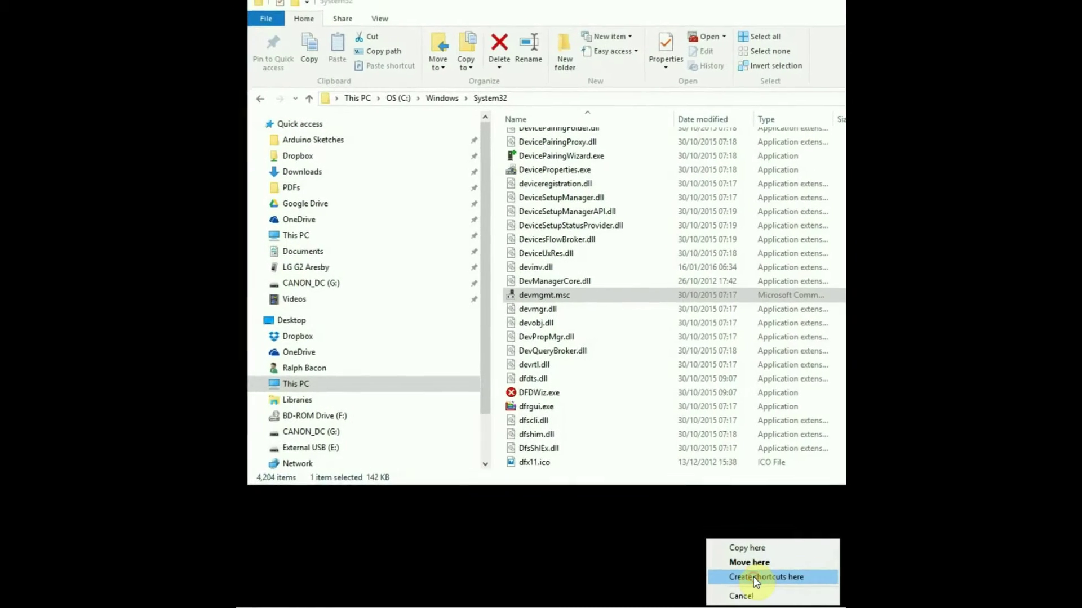
pyautogui.click(755, 577)
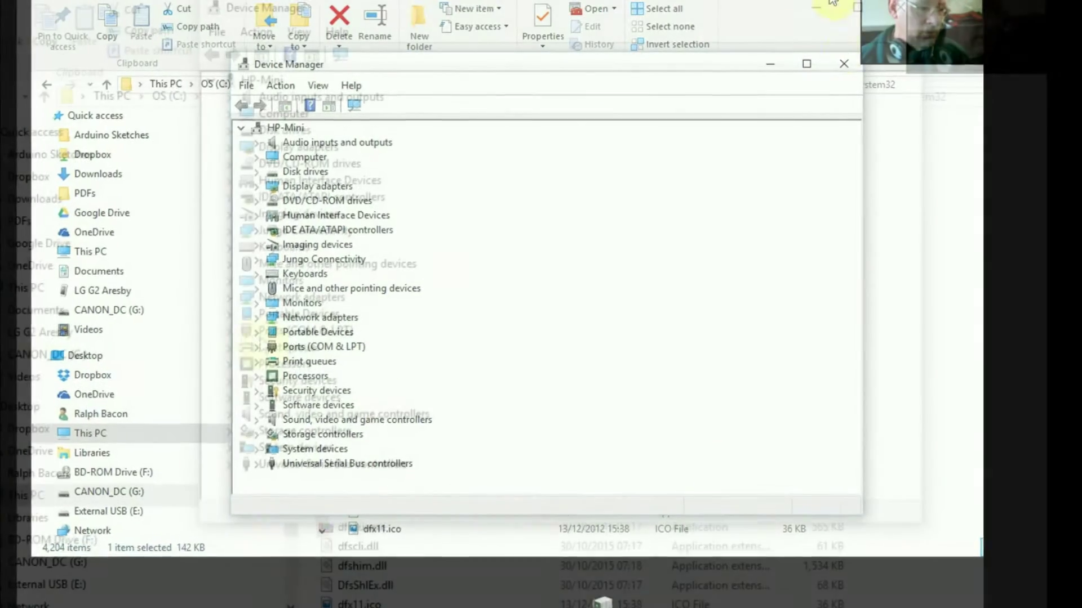
# - Expand Ports (COM & LPT) to list the COM ports, including USB-SERIAL CH340 on COM6
pyautogui.click(257, 346)
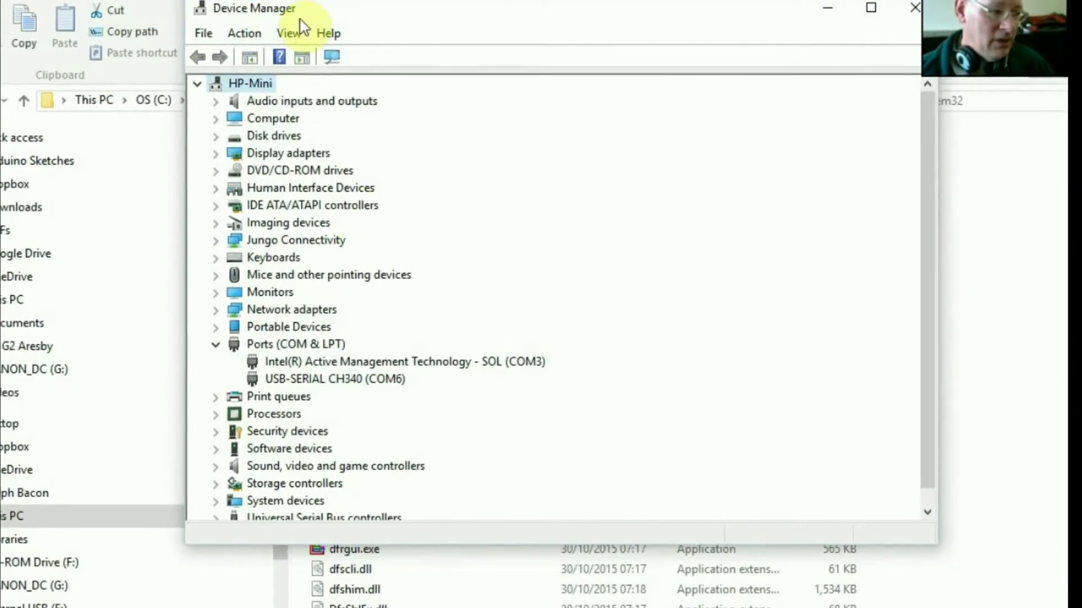